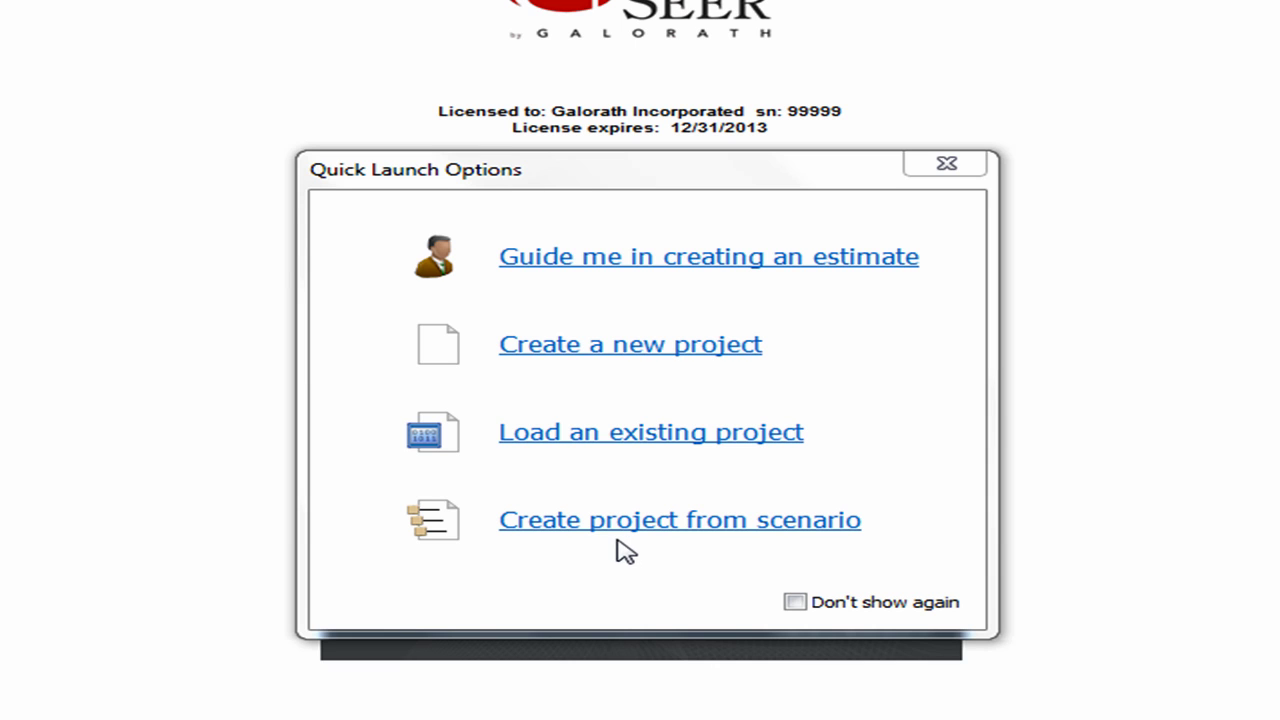
- Start a guided estimate described as 'Web Portal' with origin New Development
click(583, 262)
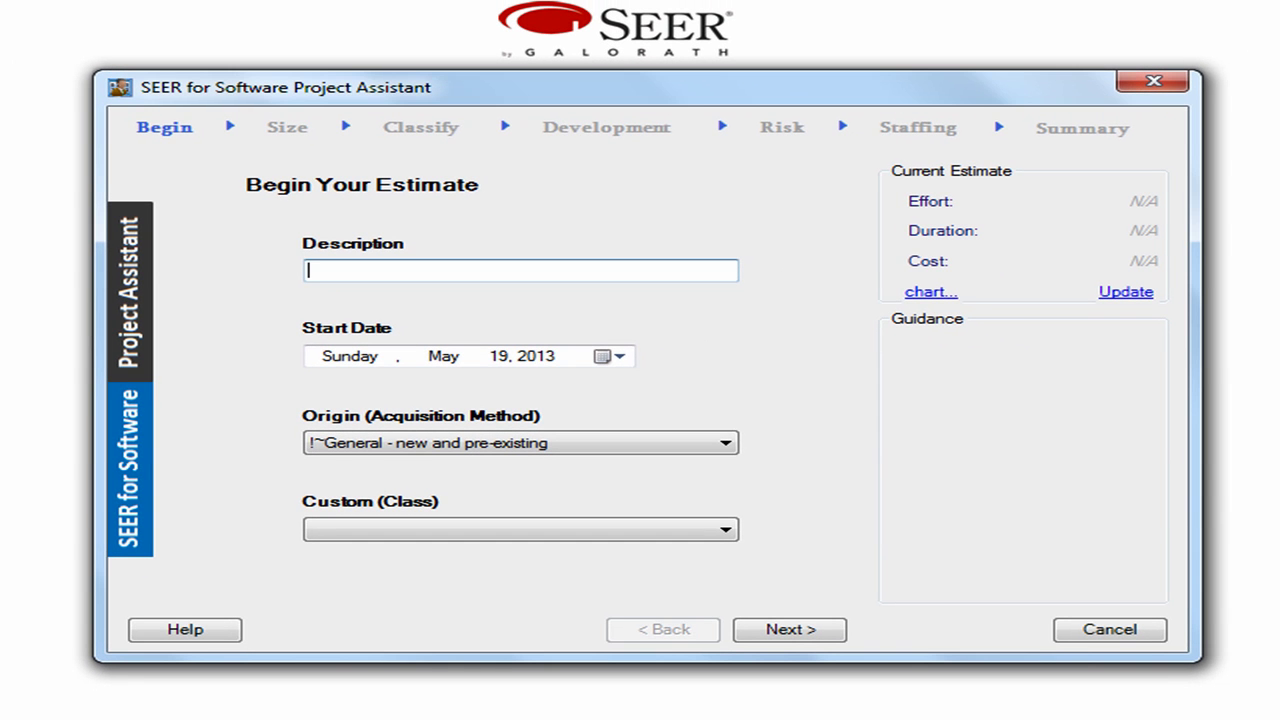
text(Web Portal)
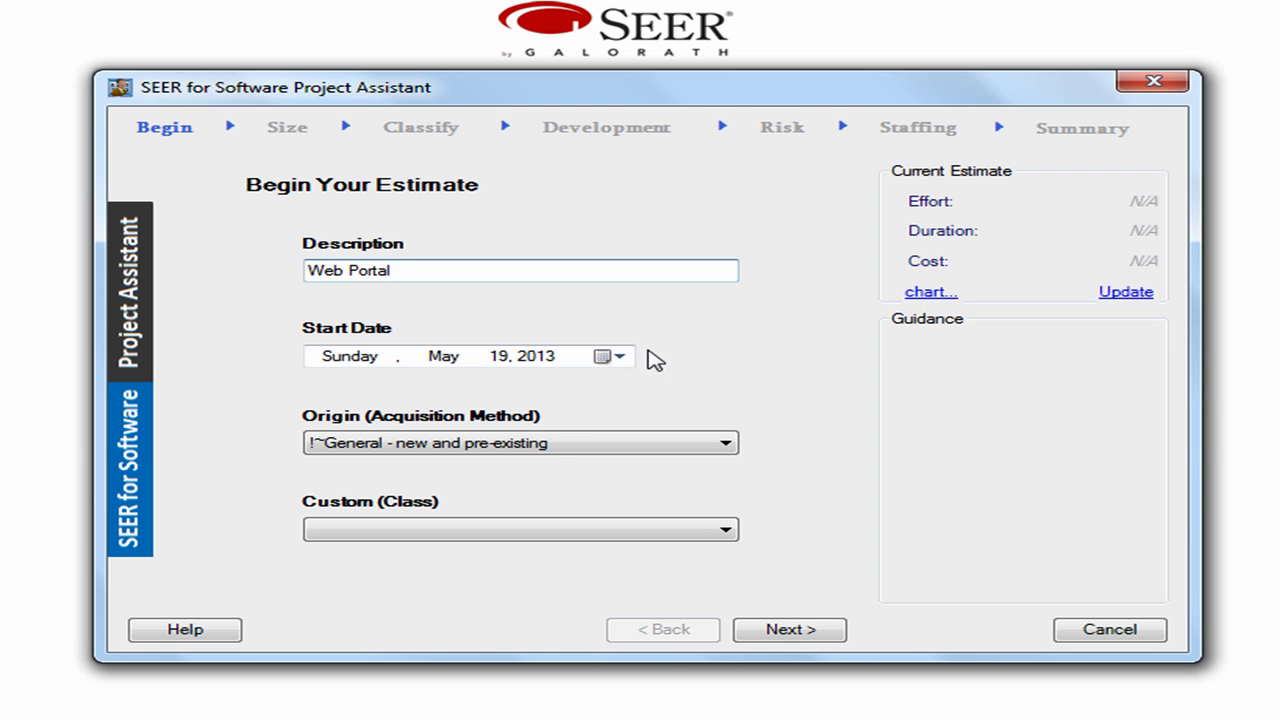
mouse_move(400, 449)
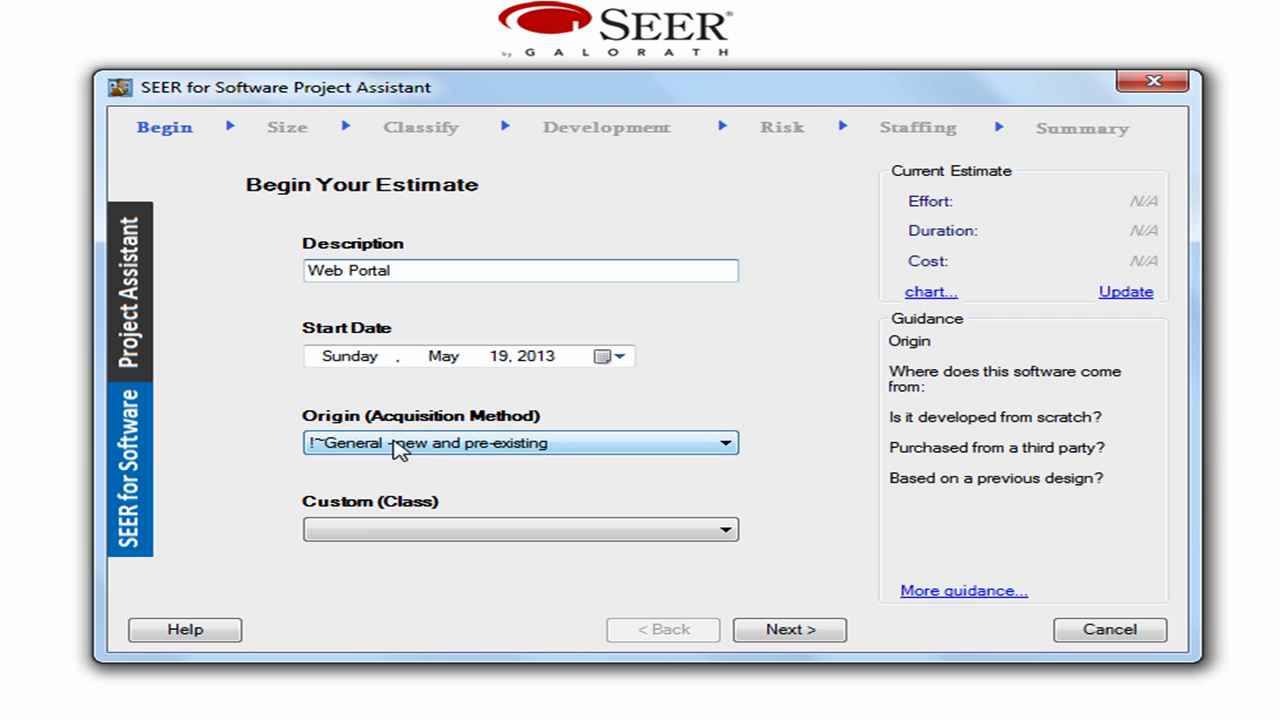
click(425, 447)
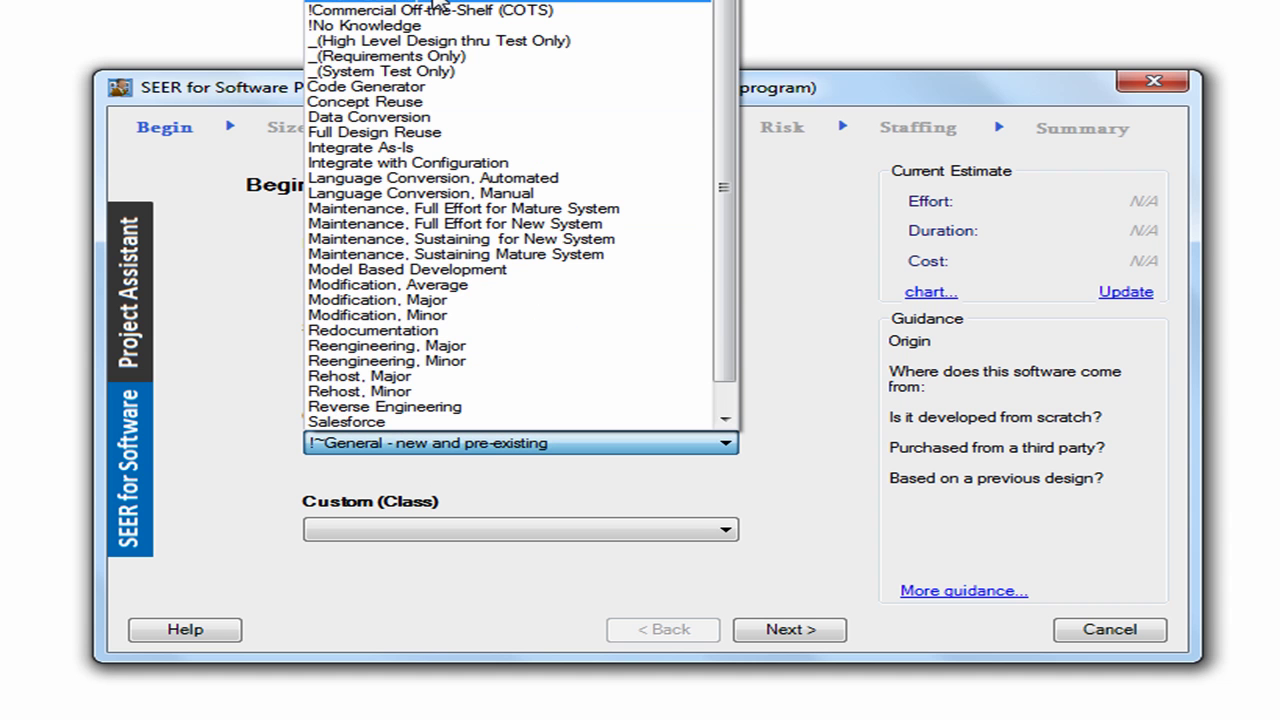
click(437, 6)
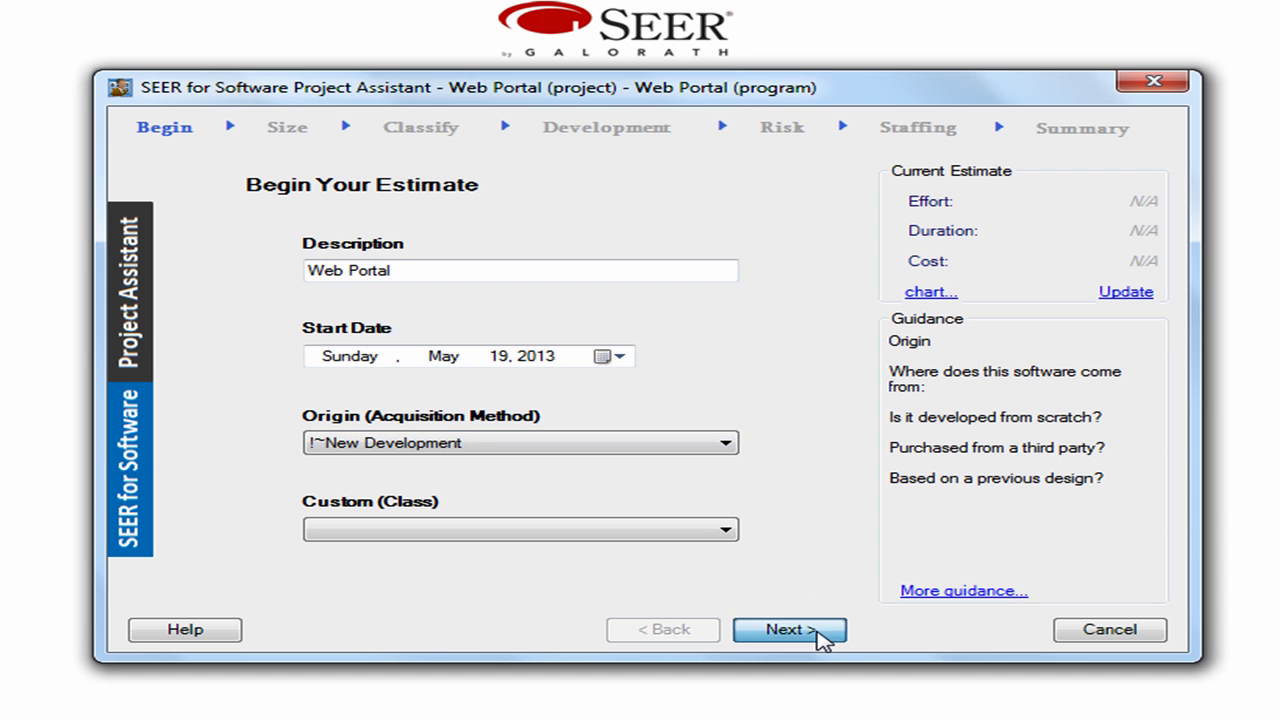
click(812, 632)
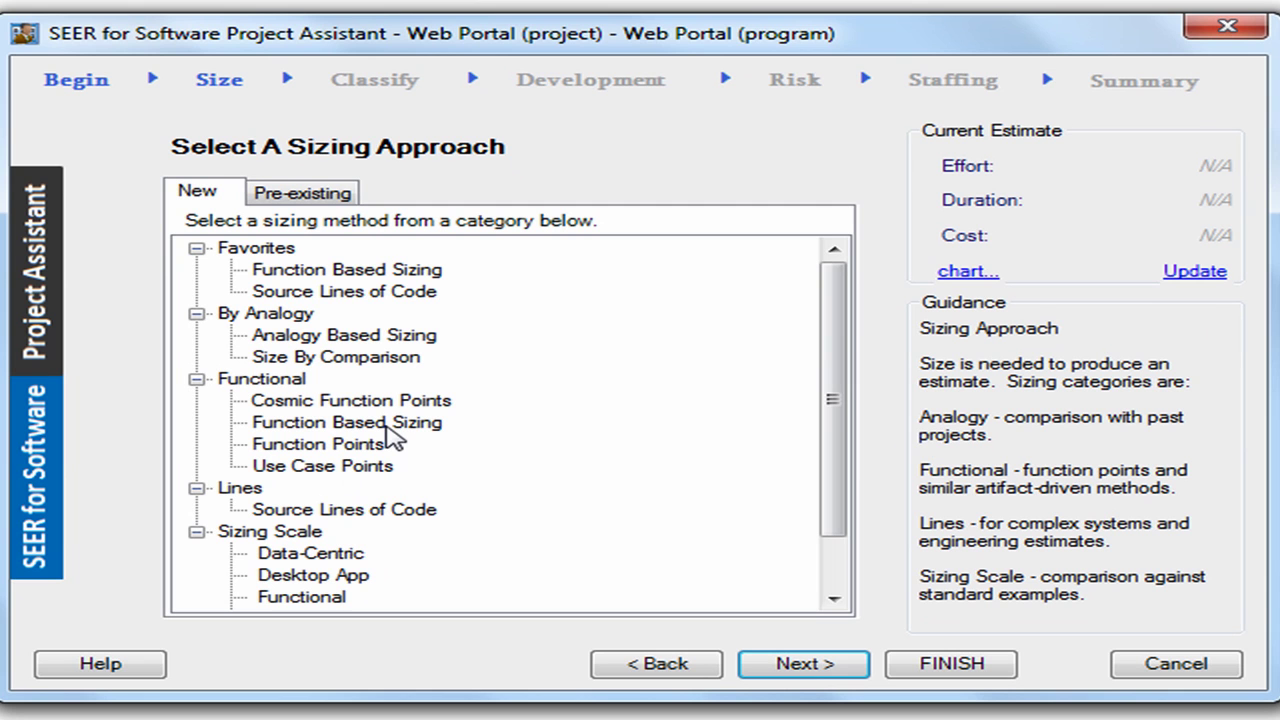
- Choose Function Based Sizing; enter Medium counts: Input Screens 3, Interactive Inputs 6, Screen Reports 3, Media Outputs 1
click(320, 277)
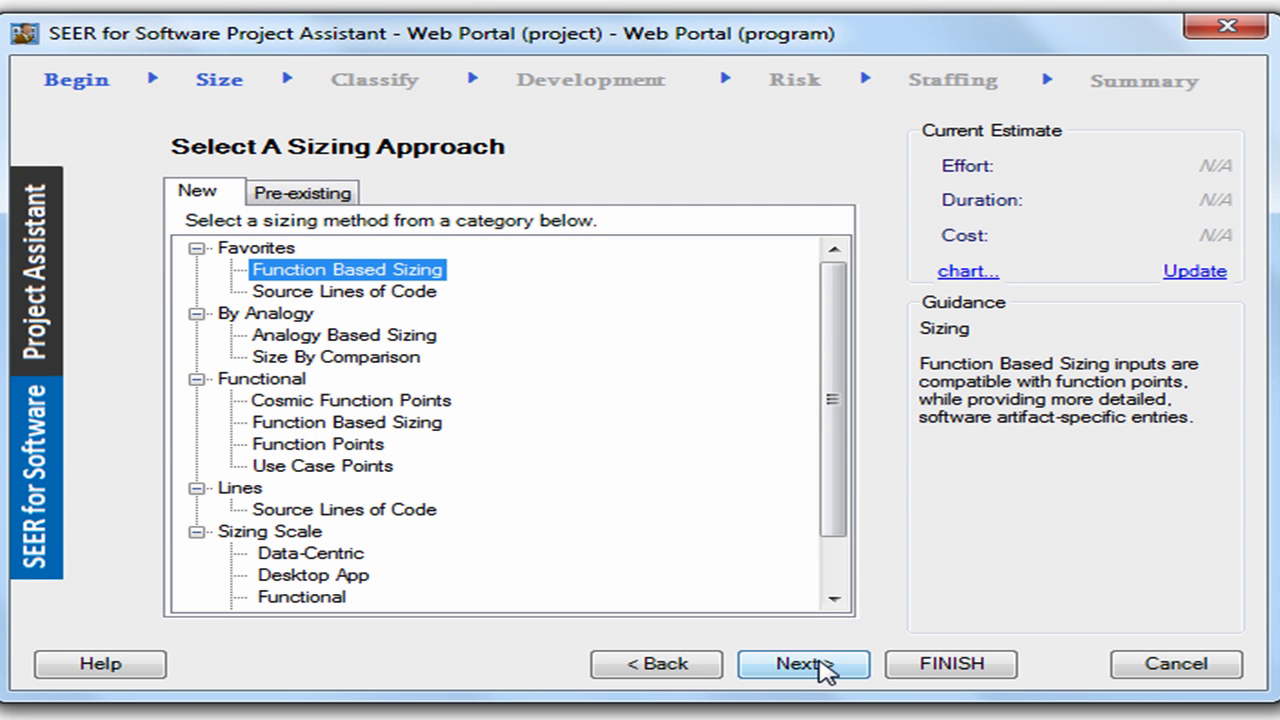
click(812, 664)
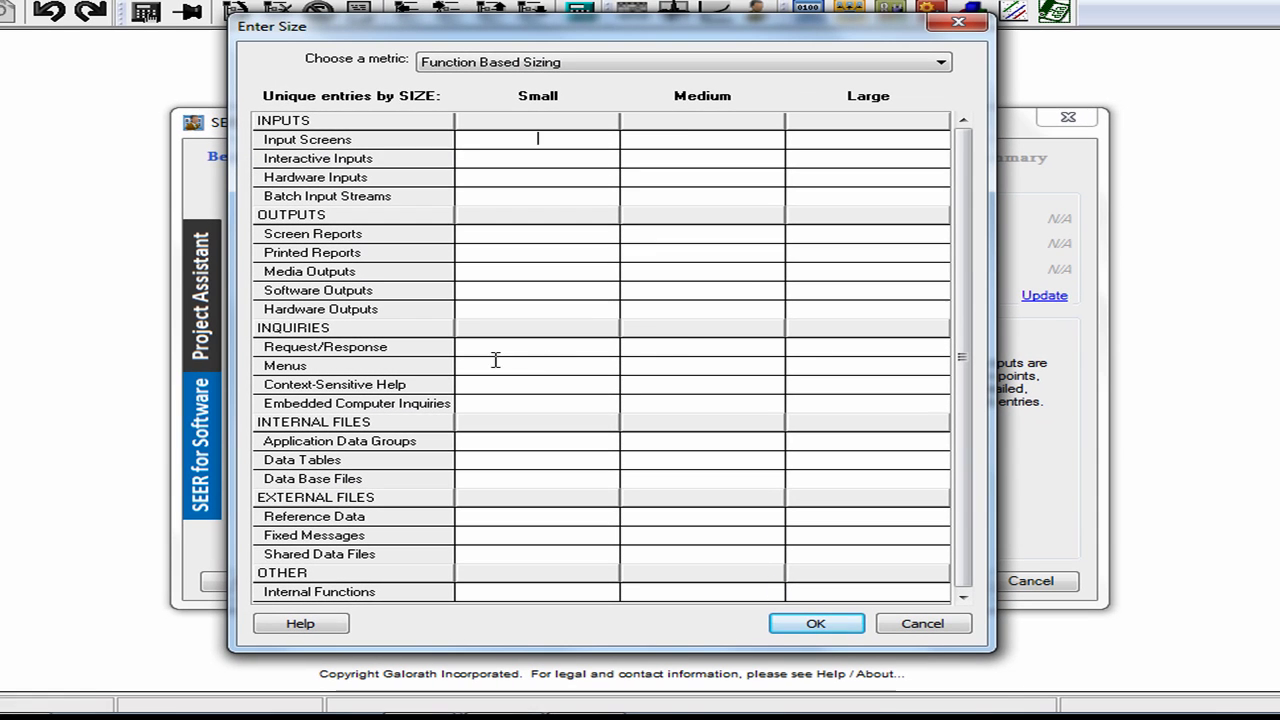
click(687, 140)
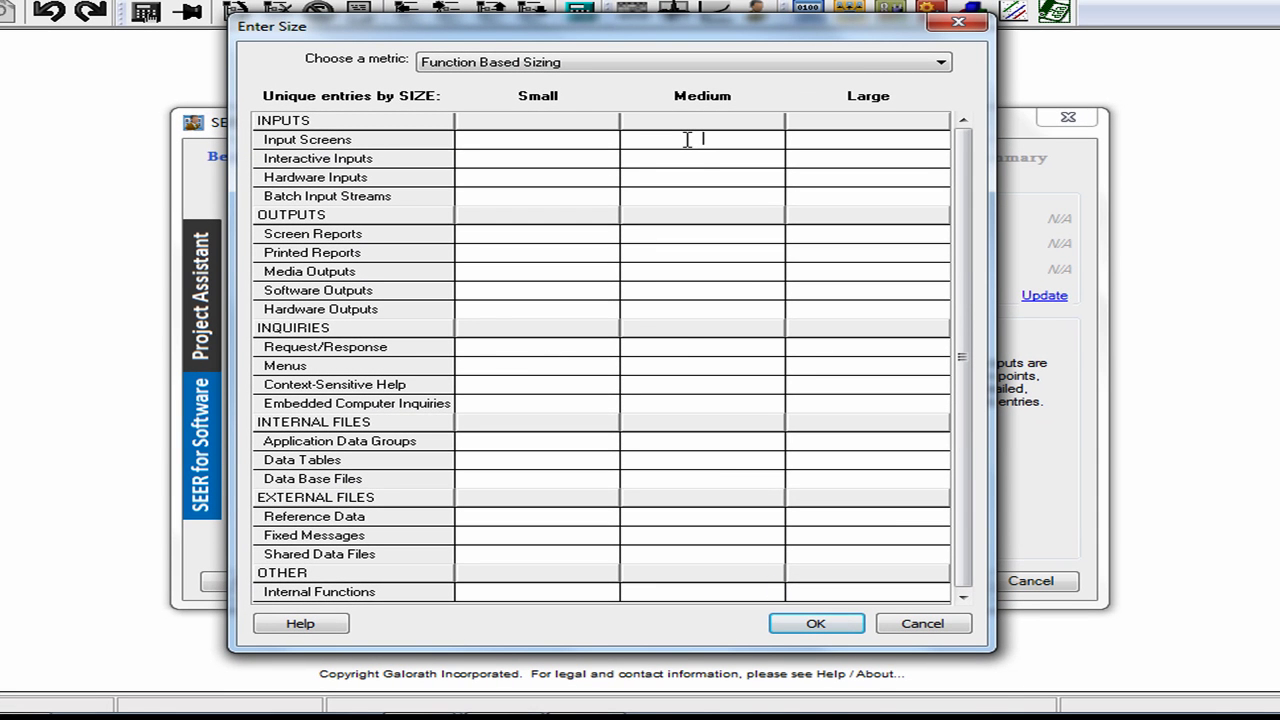
text(3)
click(695, 158)
text(6)
click(708, 233)
text(3)
click(711, 272)
text(1)
- Enter Medium counts Request/Response 3, Context-Sensitive Help 3, Data Tables 2, Reference Data 3, and accept
click(706, 347)
text(3)
click(703, 387)
text(3)
click(719, 459)
text(2)
click(706, 516)
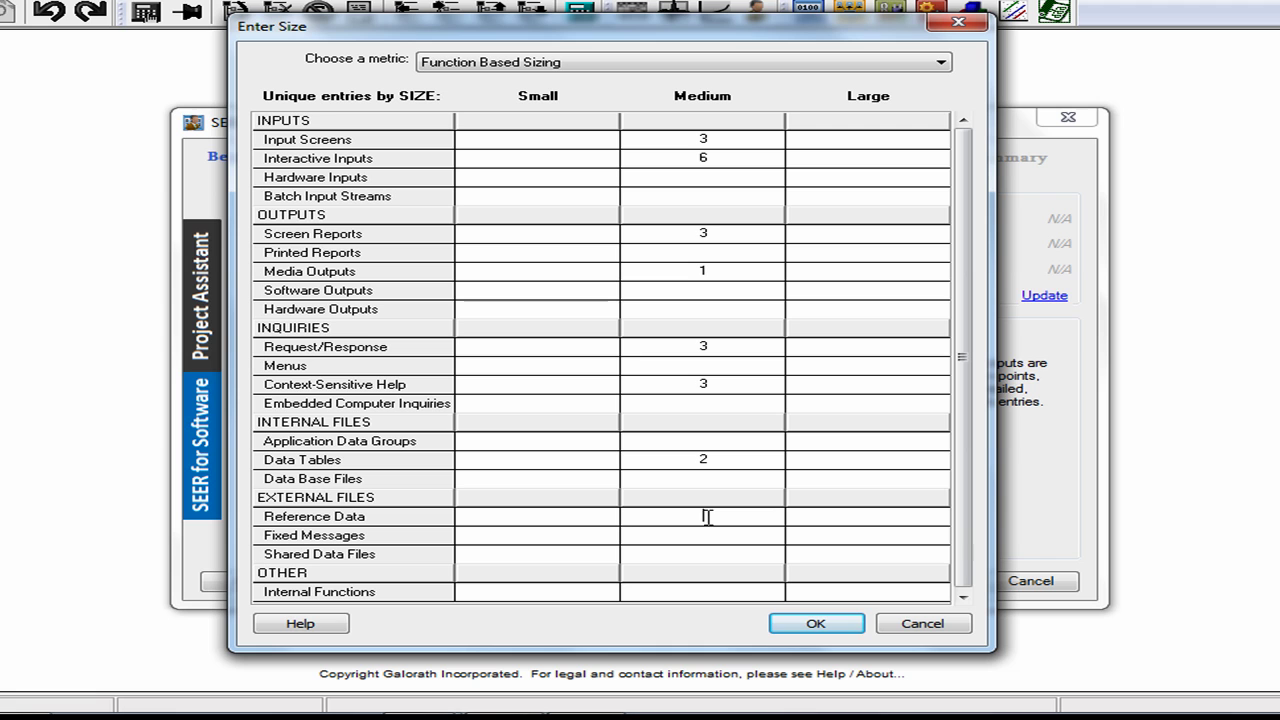
text(3)
click(815, 624)
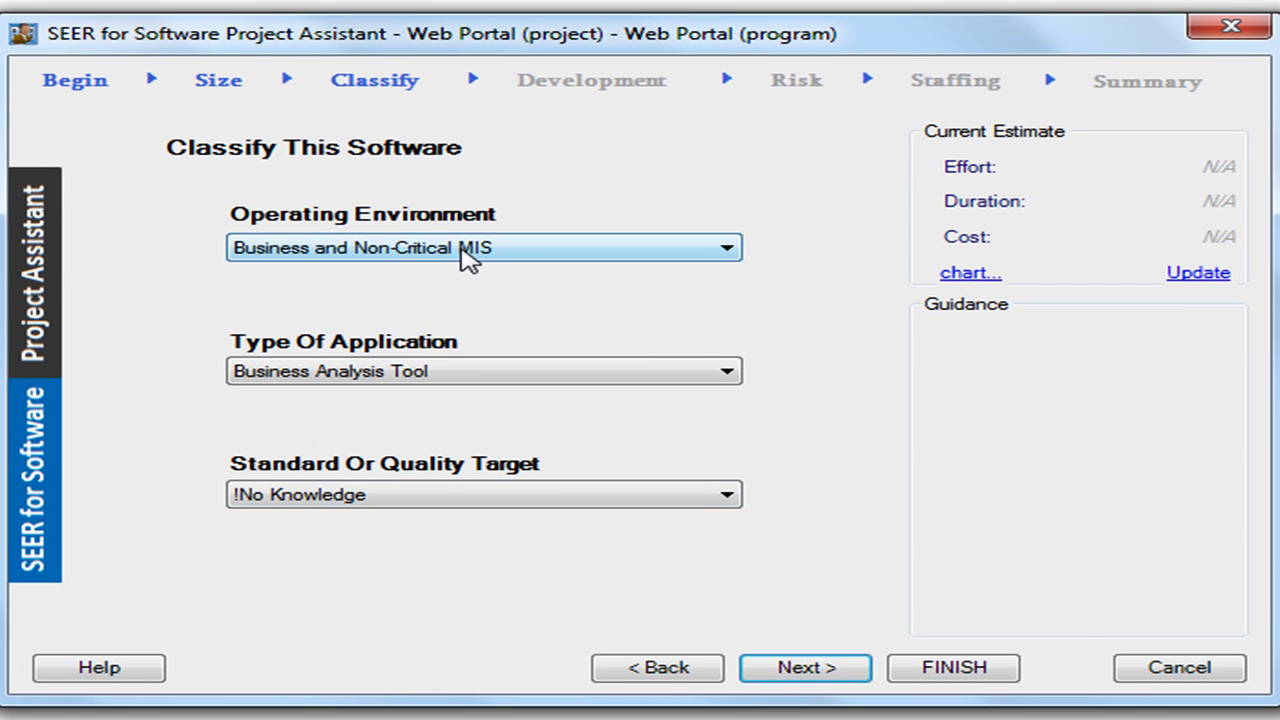
- Classify as Web Based Development, Customer Relationship Management, with quality target Commercial High
click(462, 256)
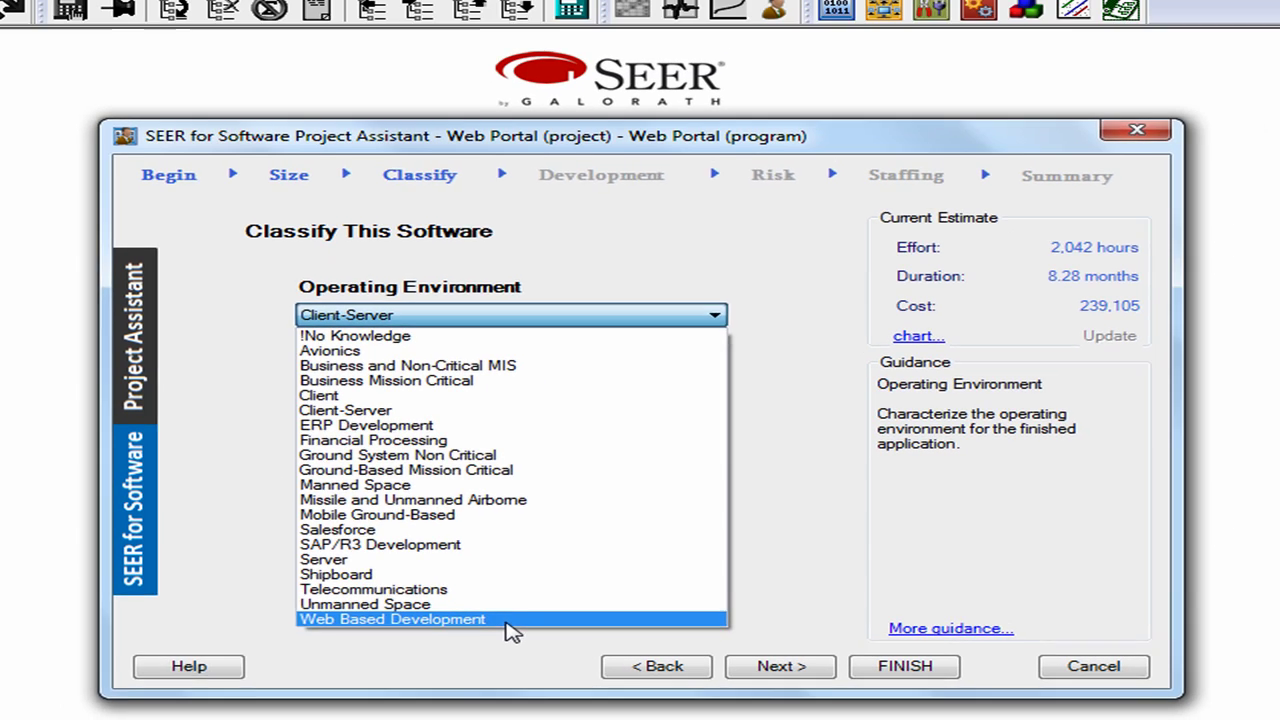
click(491, 612)
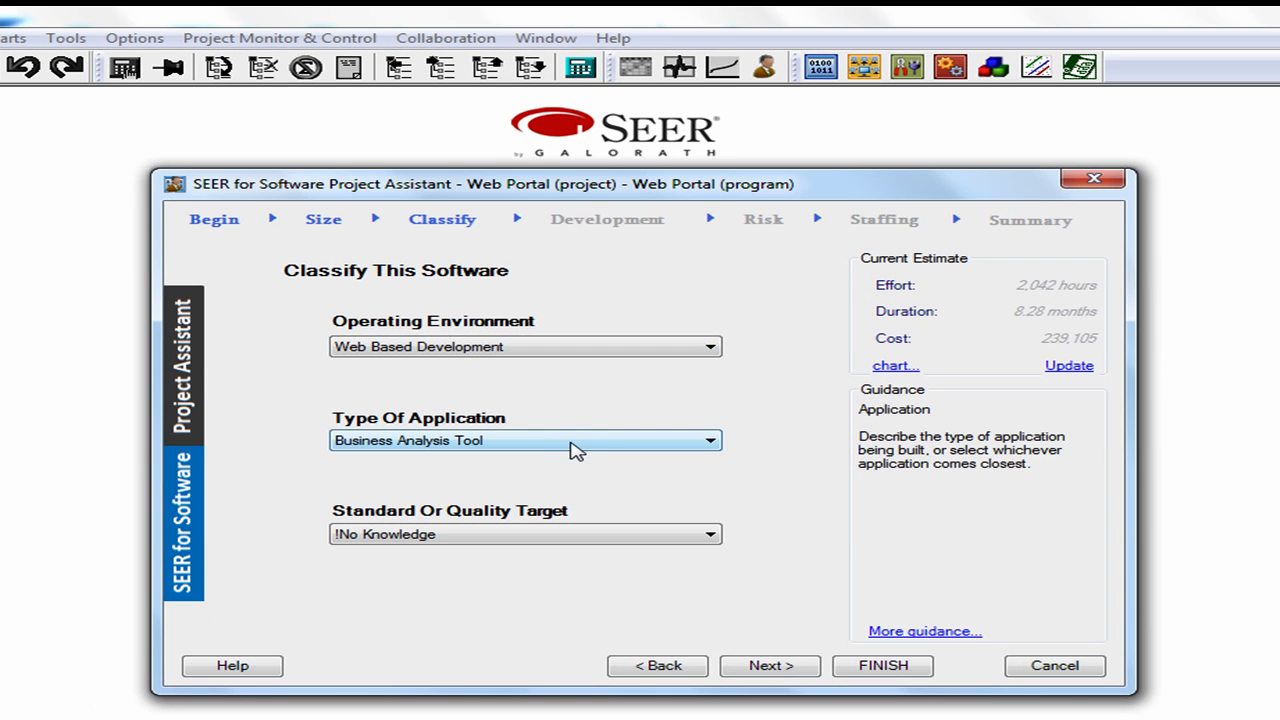
click(576, 450)
scroll(674, 220, up, 8)
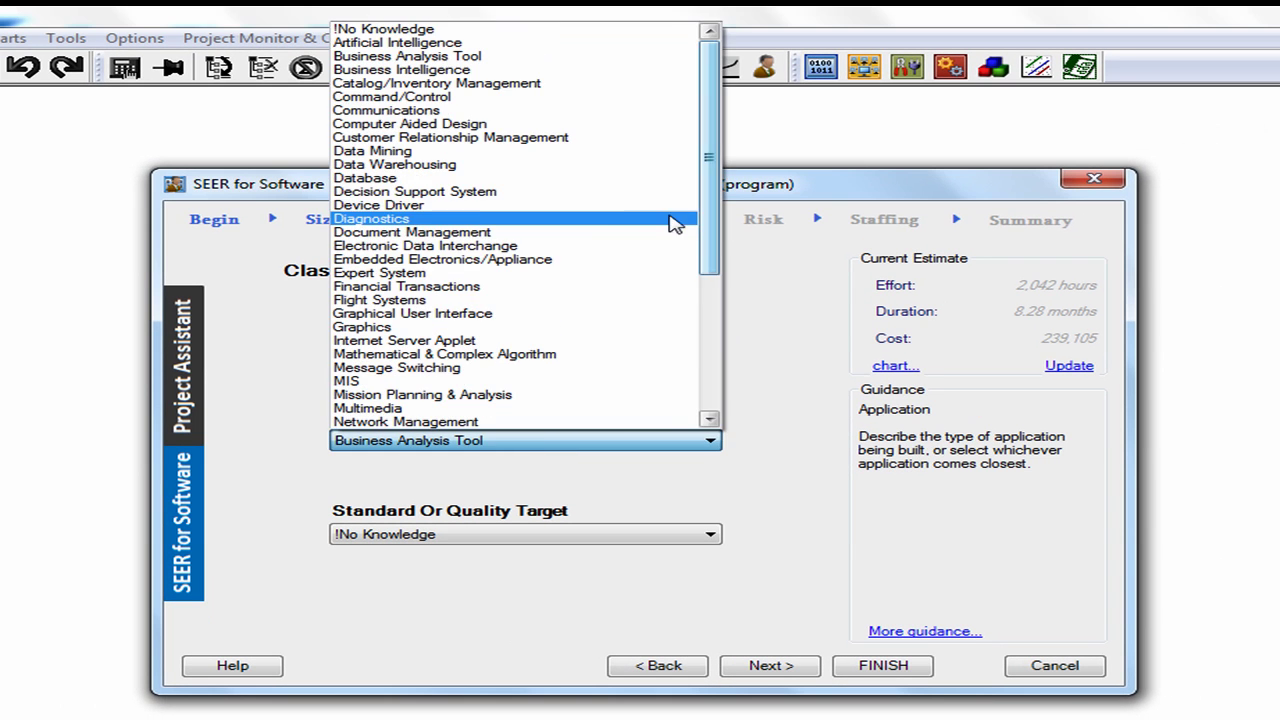
click(572, 144)
click(503, 535)
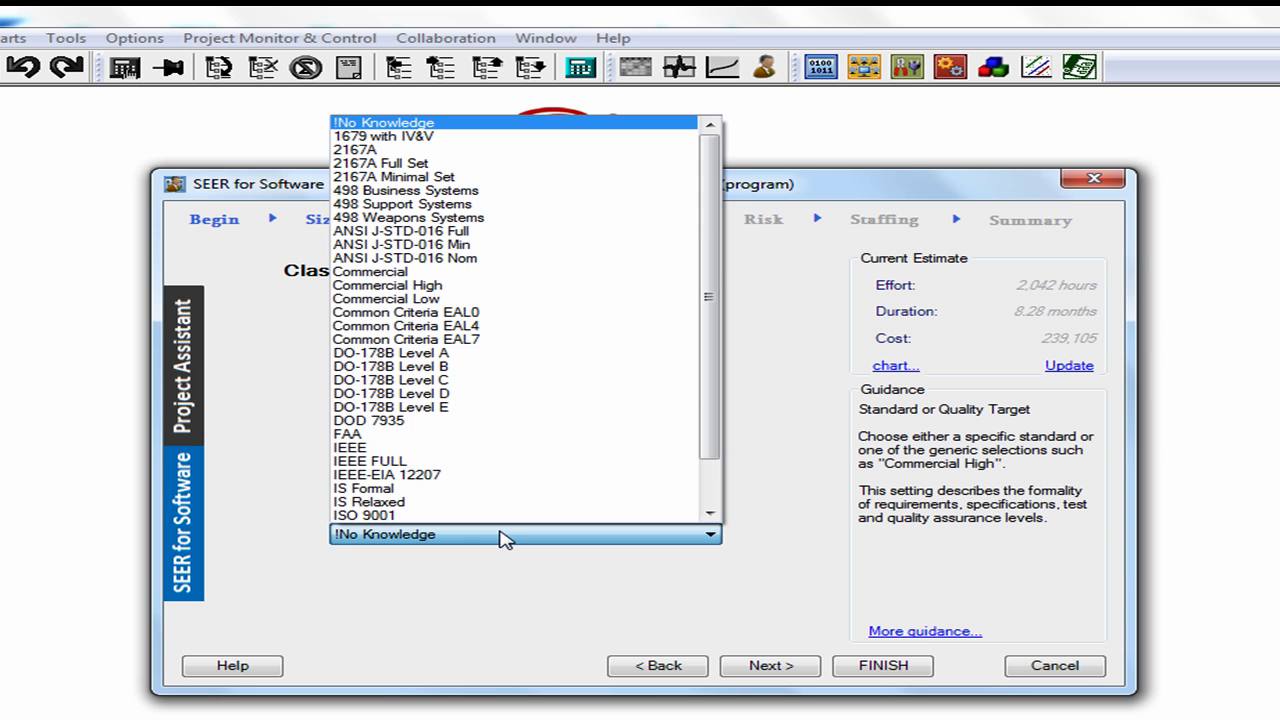
click(508, 286)
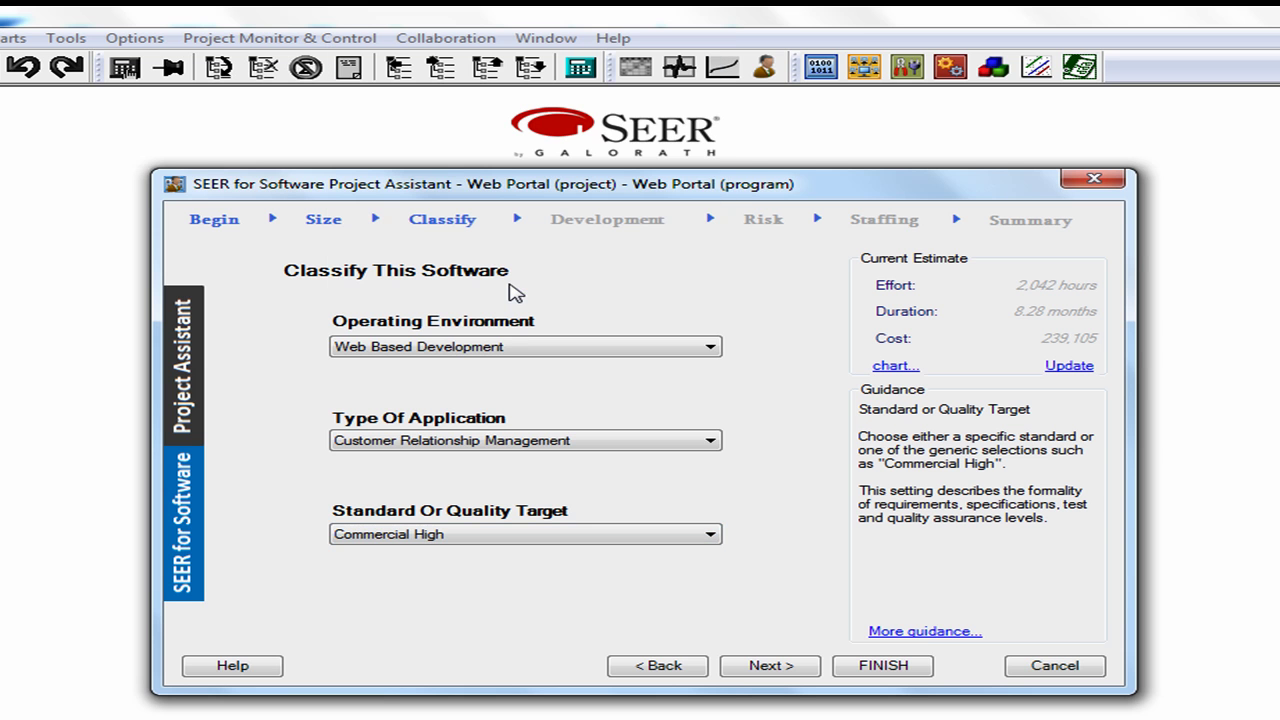
- Set development process to Agile Novice and language to 4th Generation Languages
click(782, 670)
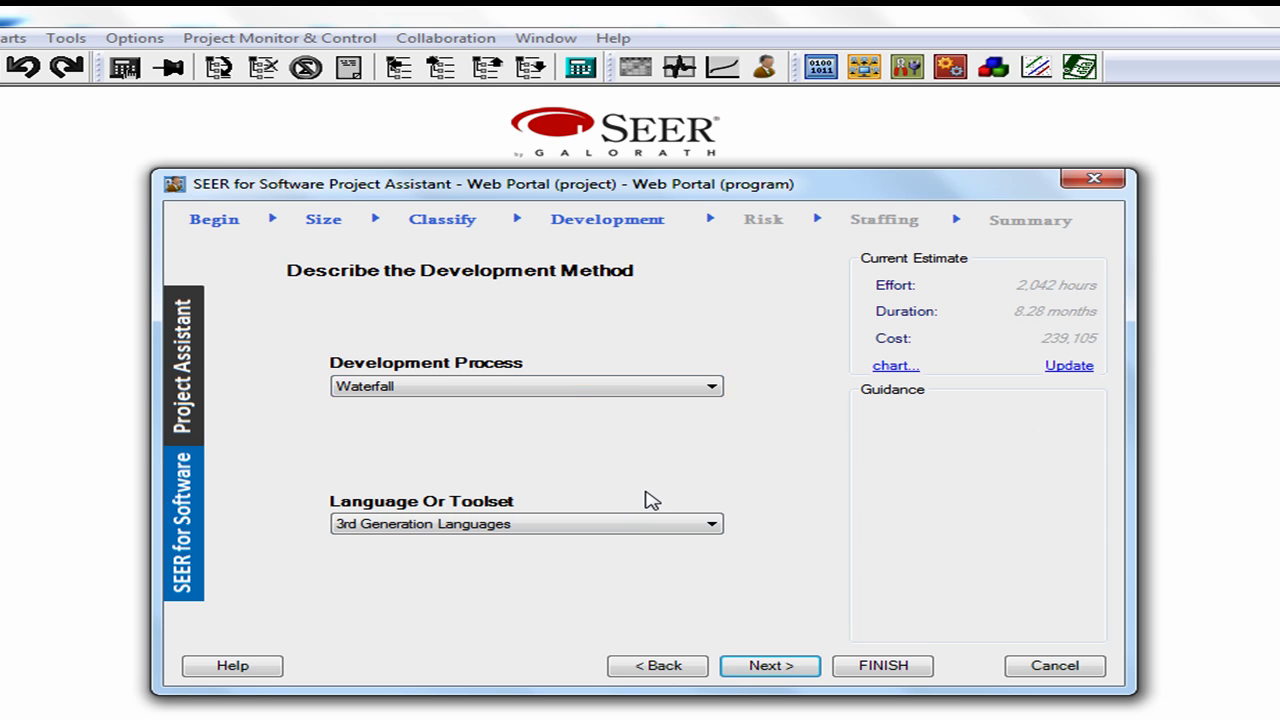
click(617, 392)
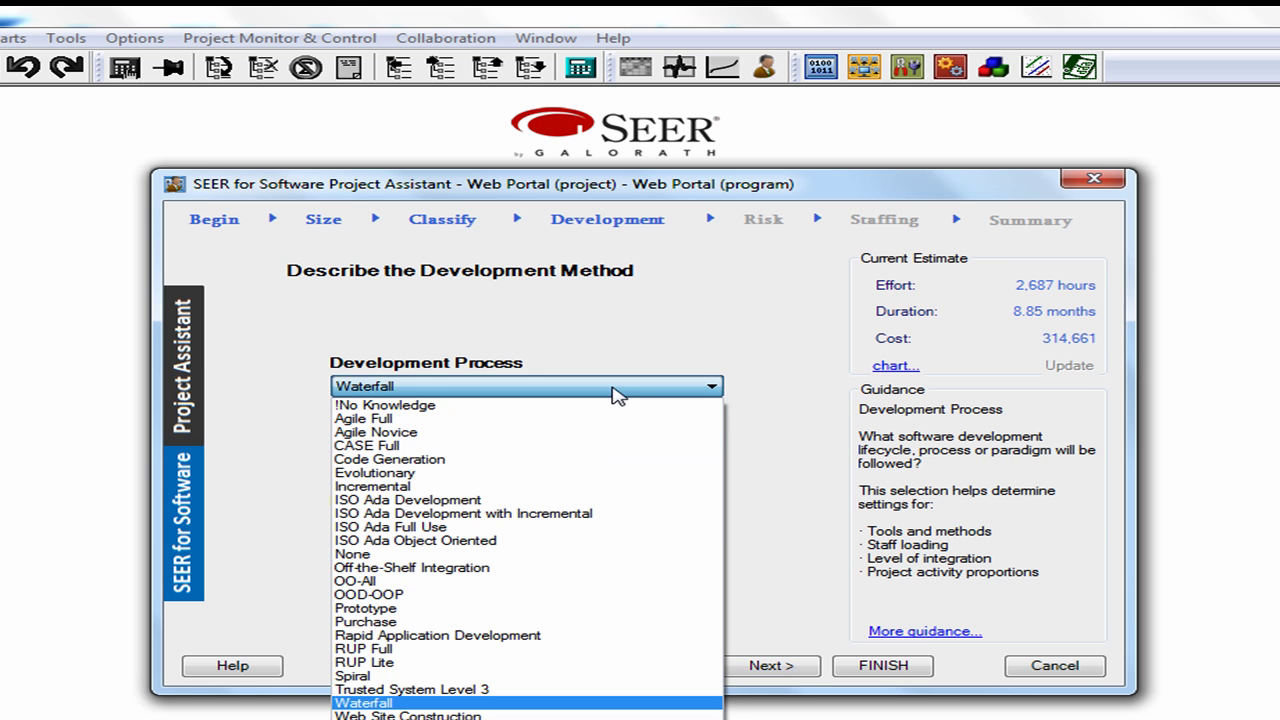
click(561, 432)
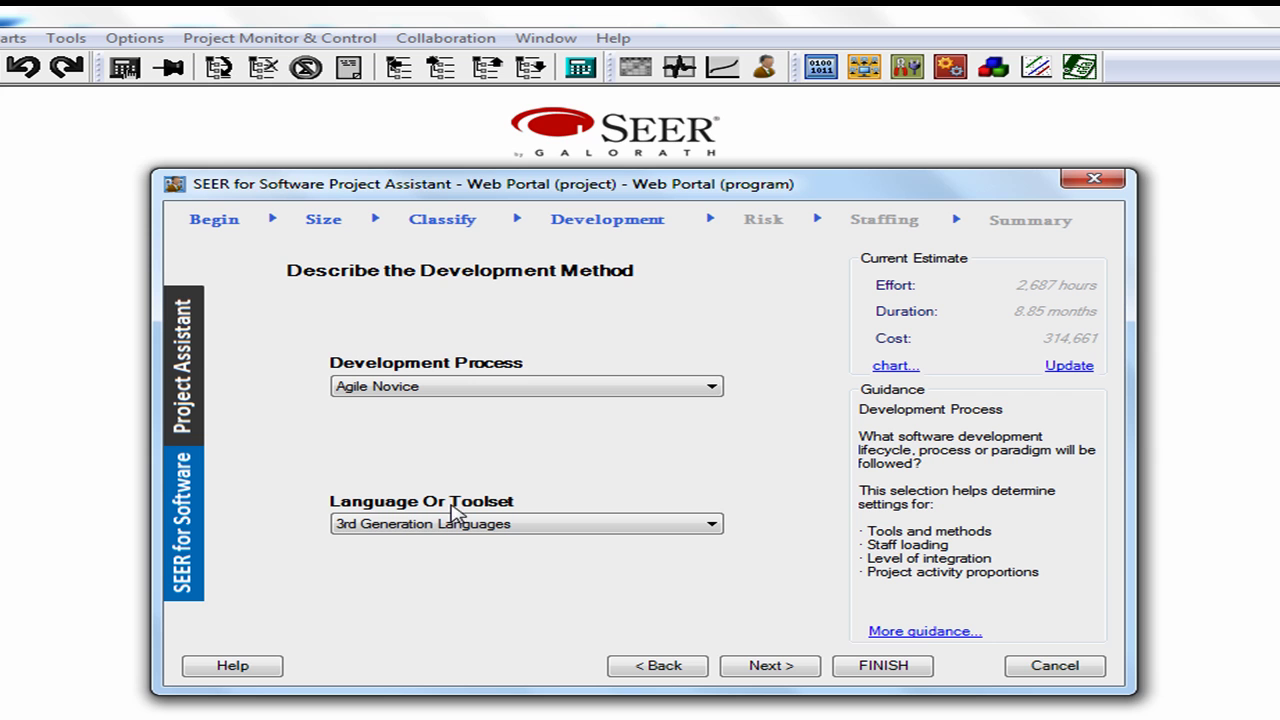
click(520, 528)
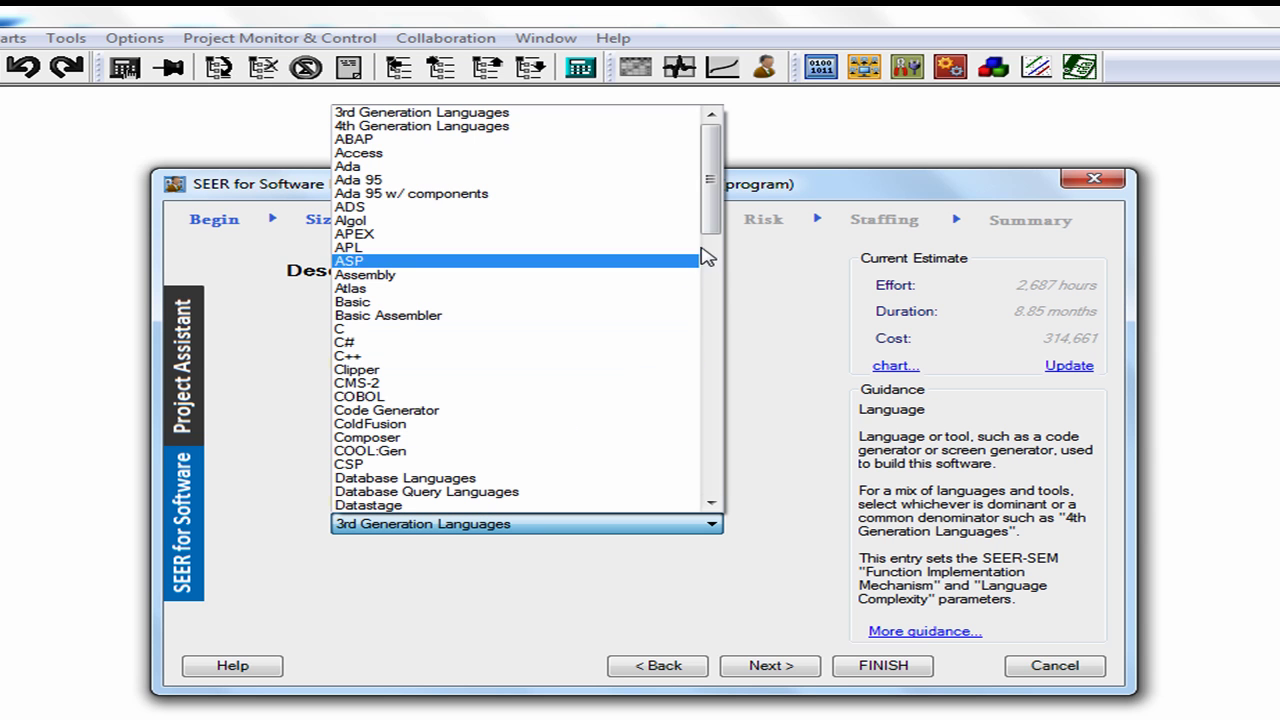
click(530, 127)
click(786, 674)
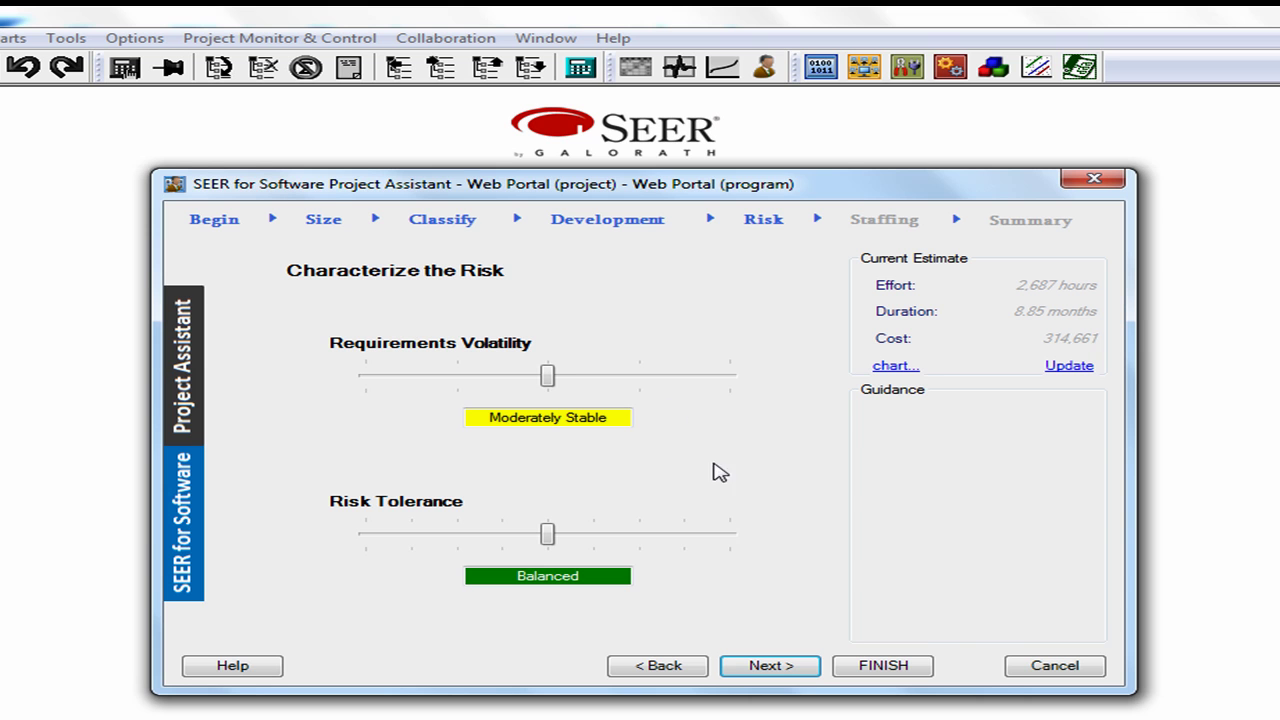
- Keep requirements volatility at Moderately Stable and set risk tolerance to Very Conservative
click(445, 379)
drag(457, 378, 640, 394)
click(595, 397)
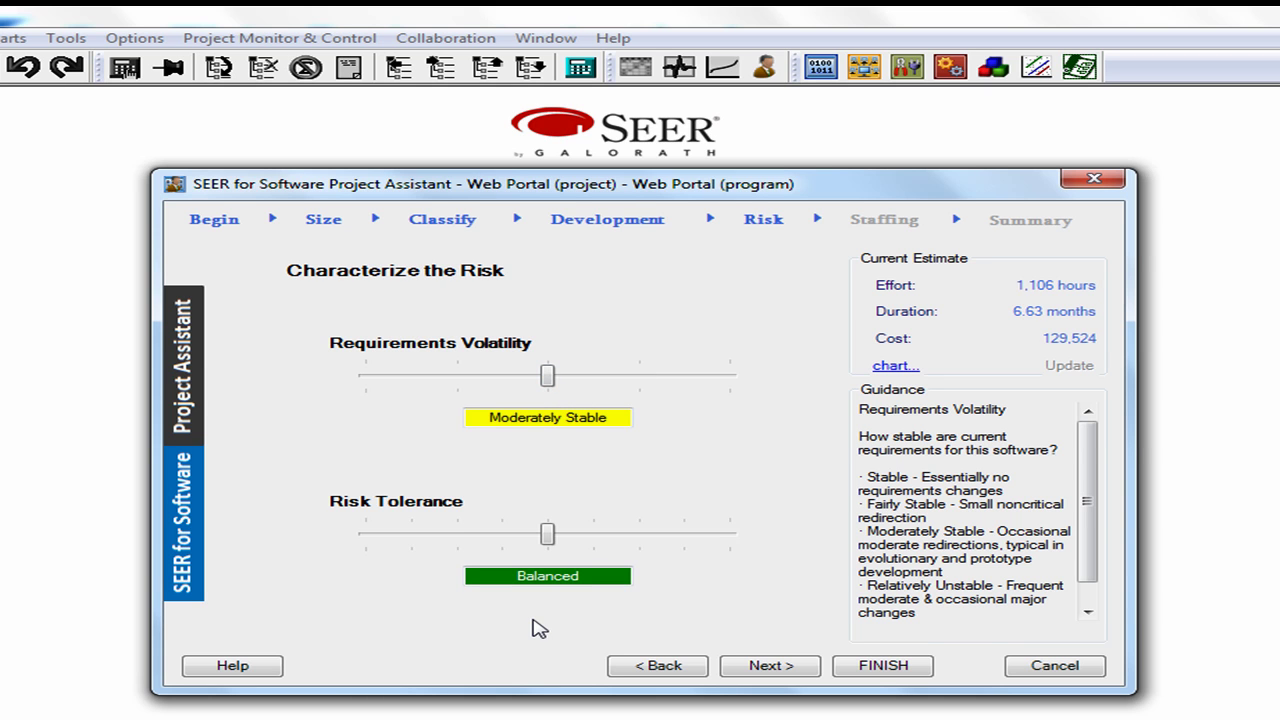
click(683, 534)
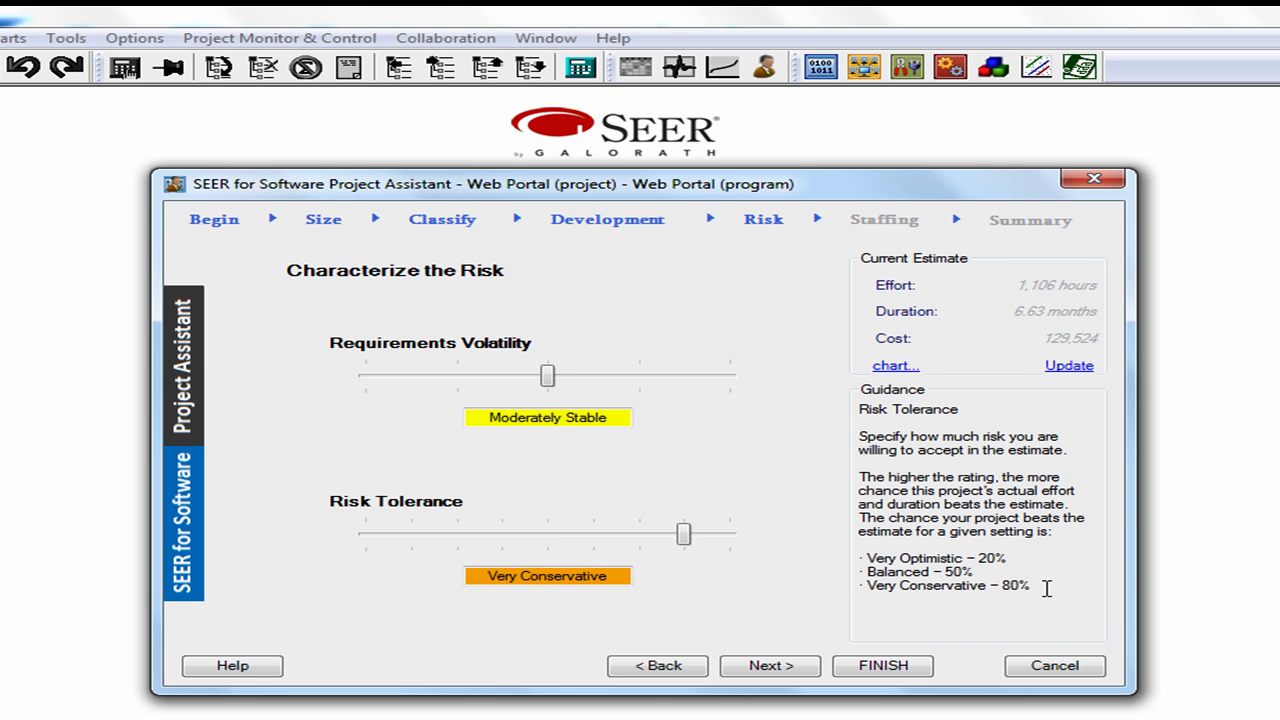
click(785, 670)
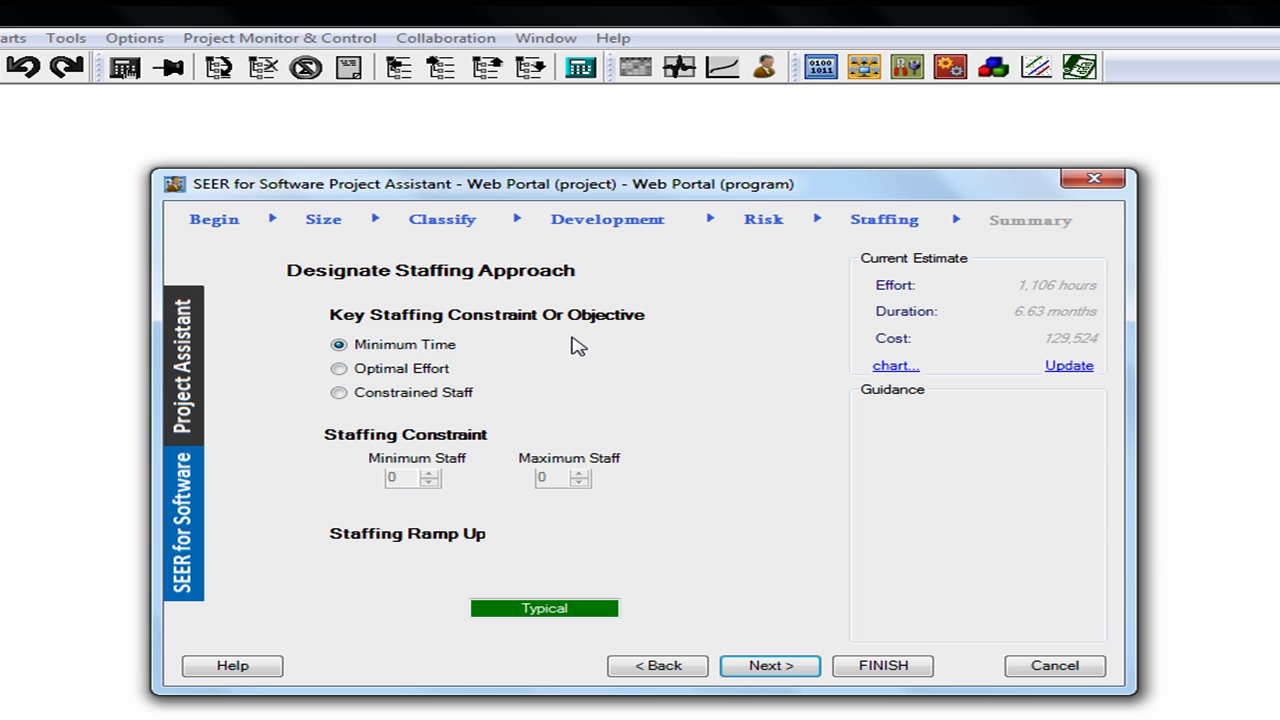
- Leave staffing ramp-up at Typical after trying Very Rapid, and continue to the Summary
drag(502, 566, 362, 569)
click(410, 578)
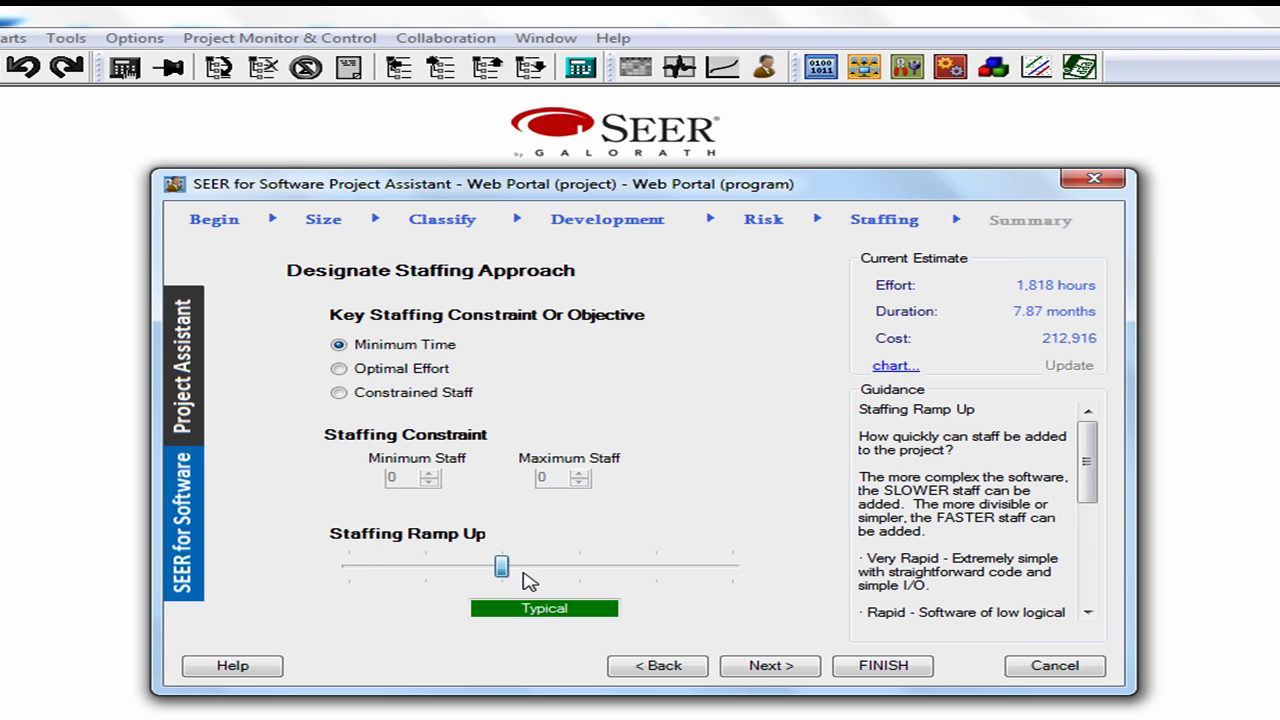
click(785, 672)
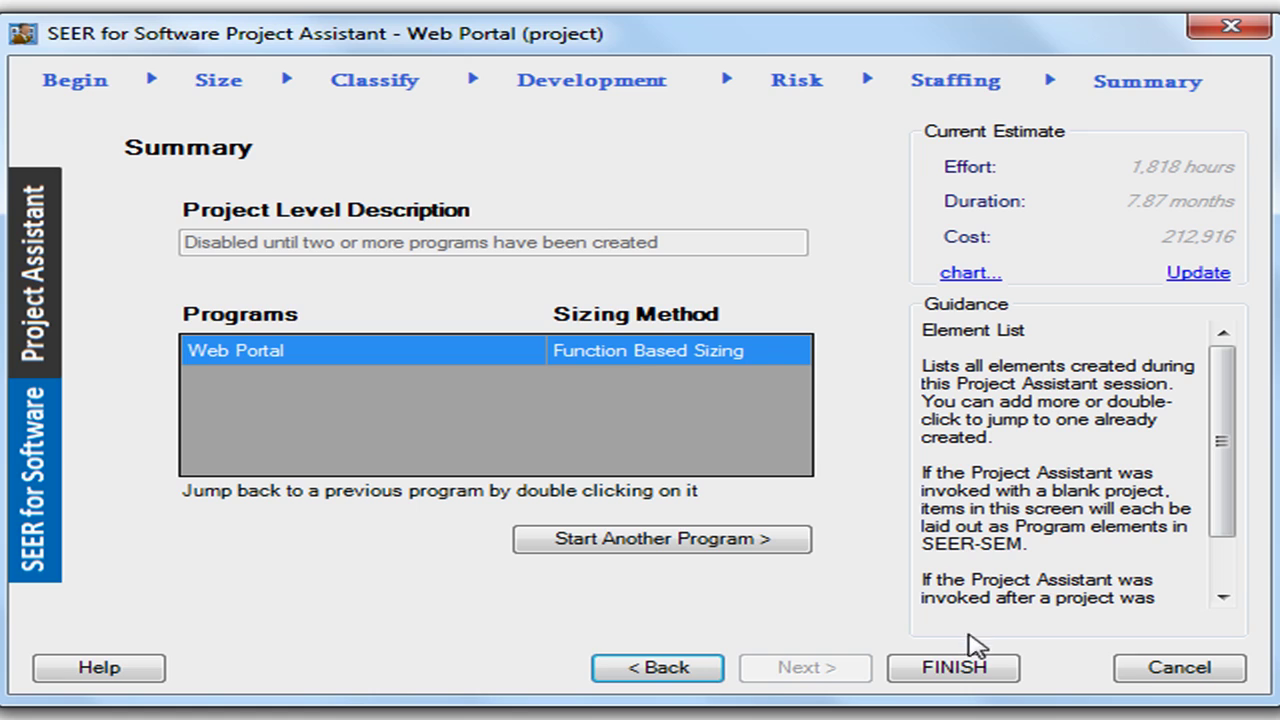
- Finish the wizard and enlarge the Activity Report to show every activity's months, hours and cost
click(955, 668)
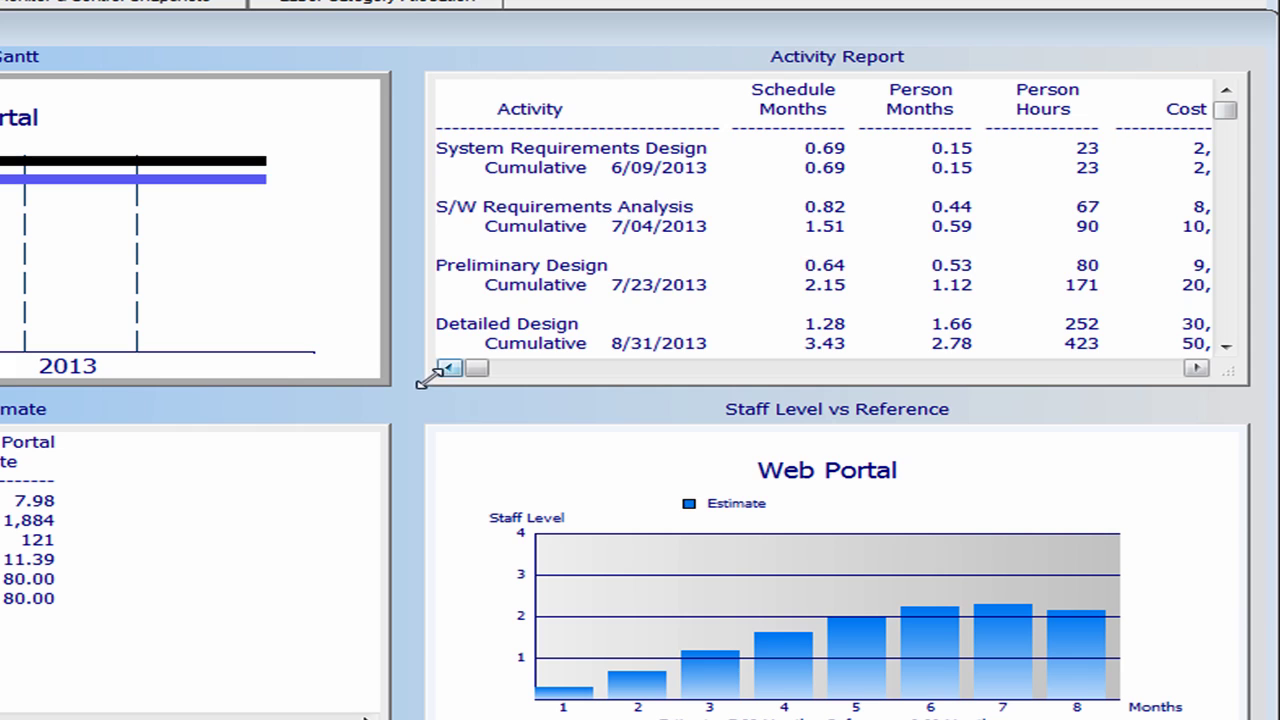
drag(420, 388, 103, 694)
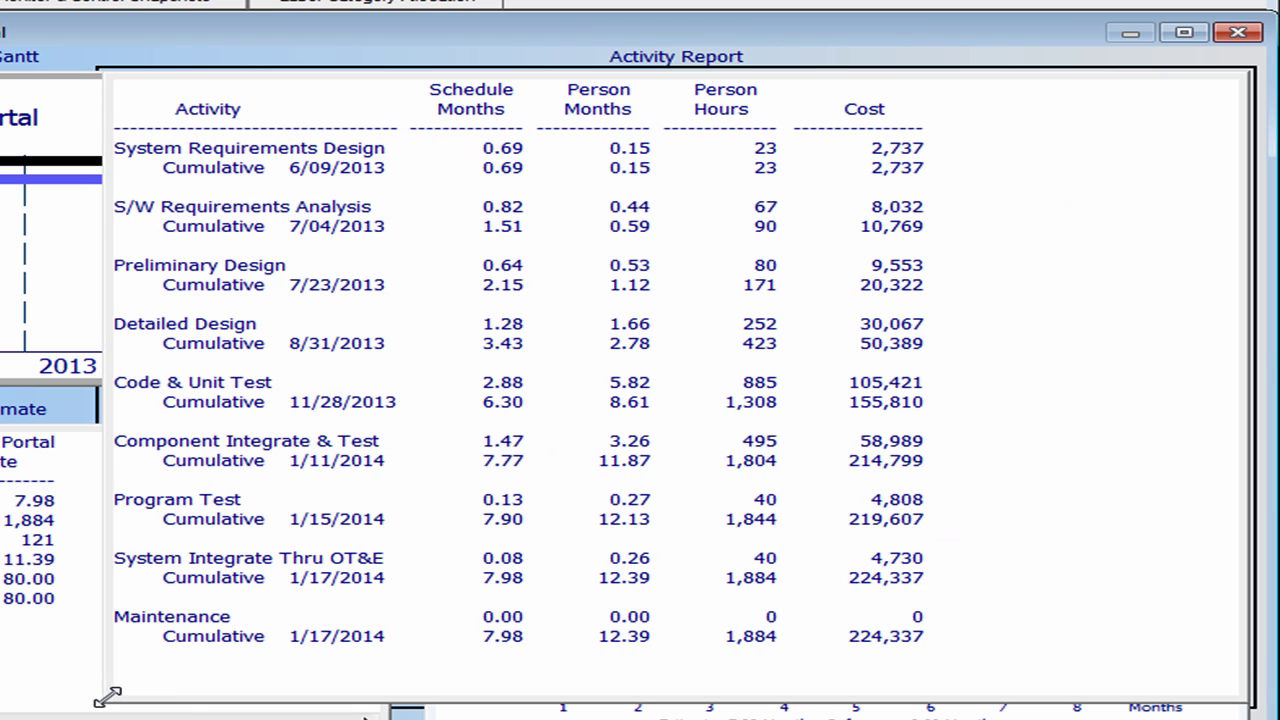